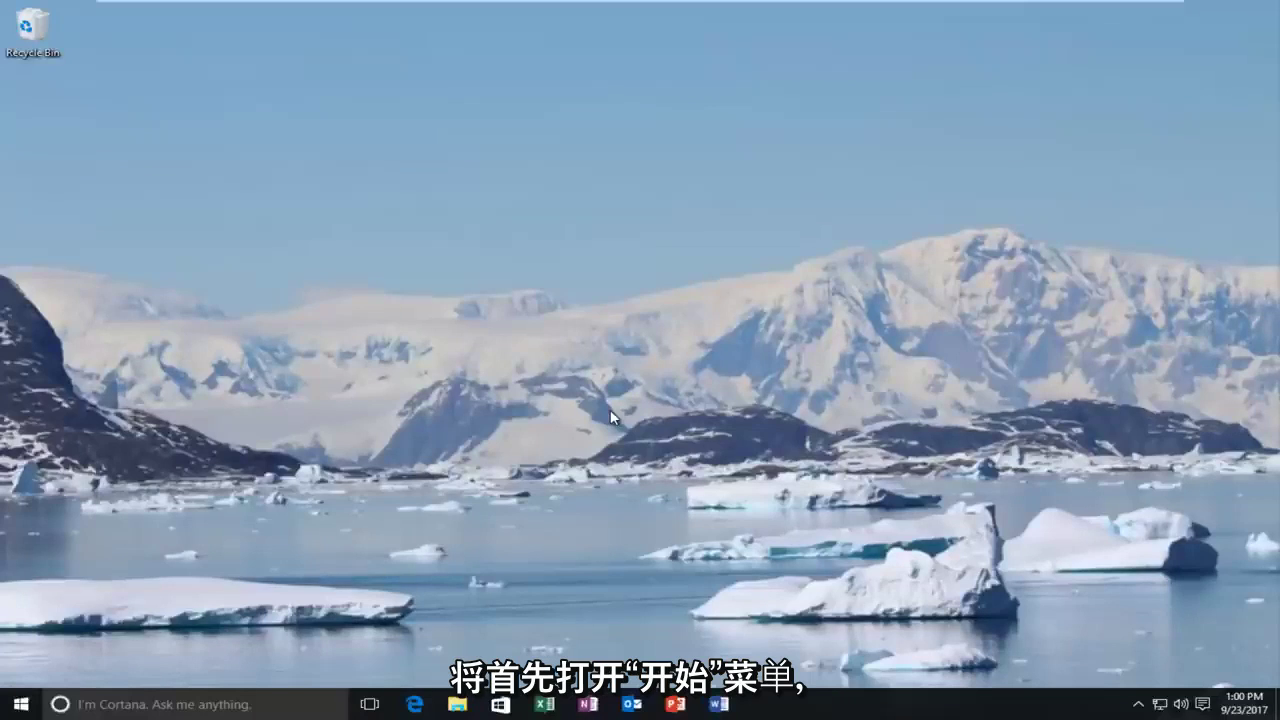
Step: Open Device Manager through a search for "device manager" and reposition and enlarge its window on the desktop
left_click(22, 710)
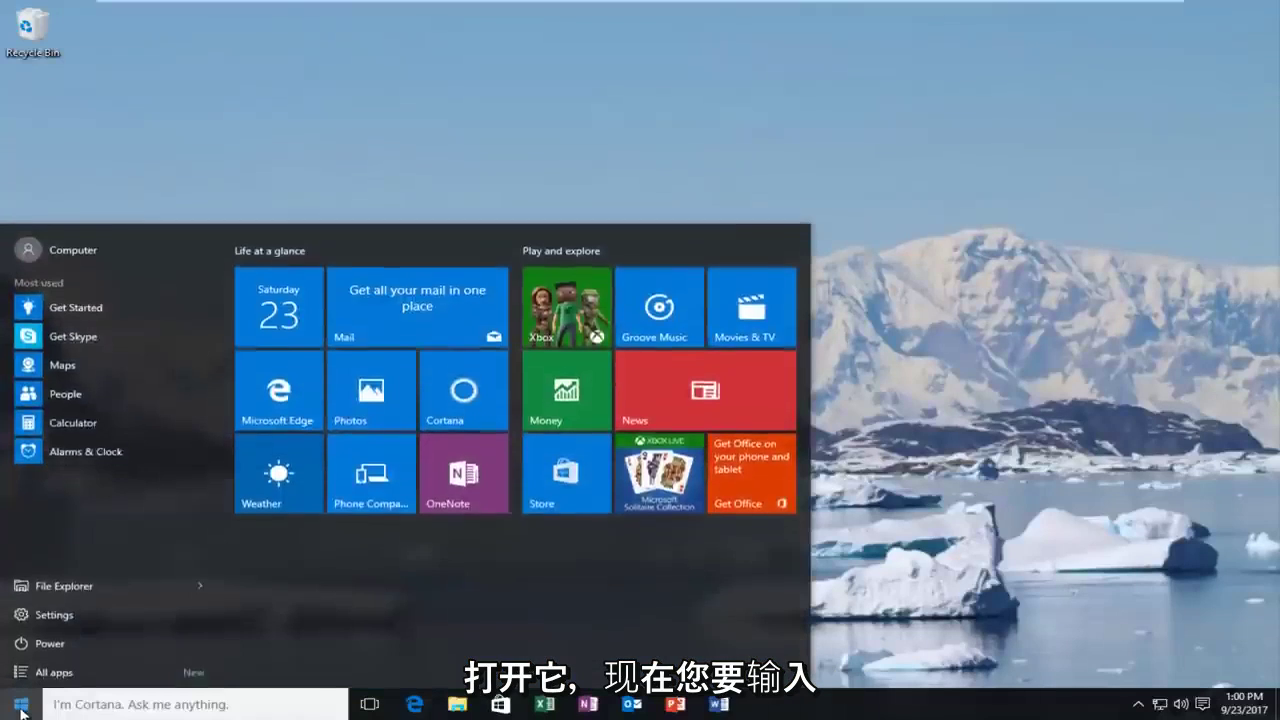
type("device mana")
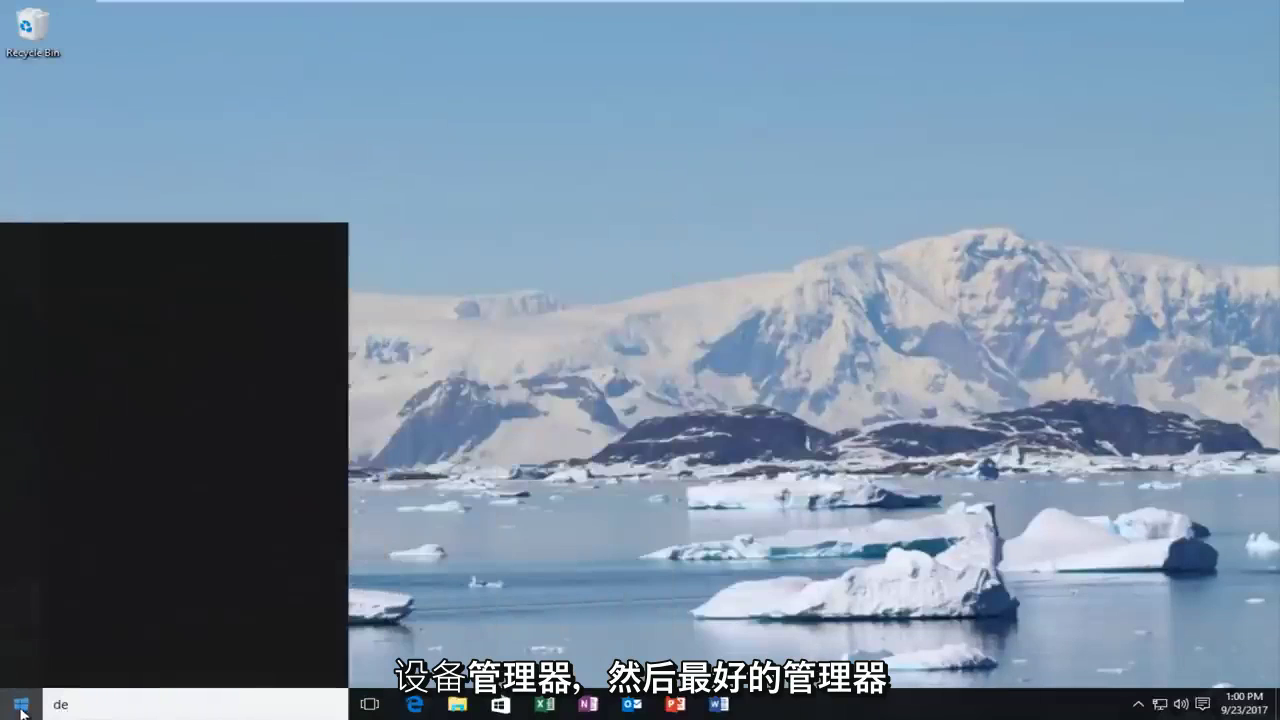
type("ger")
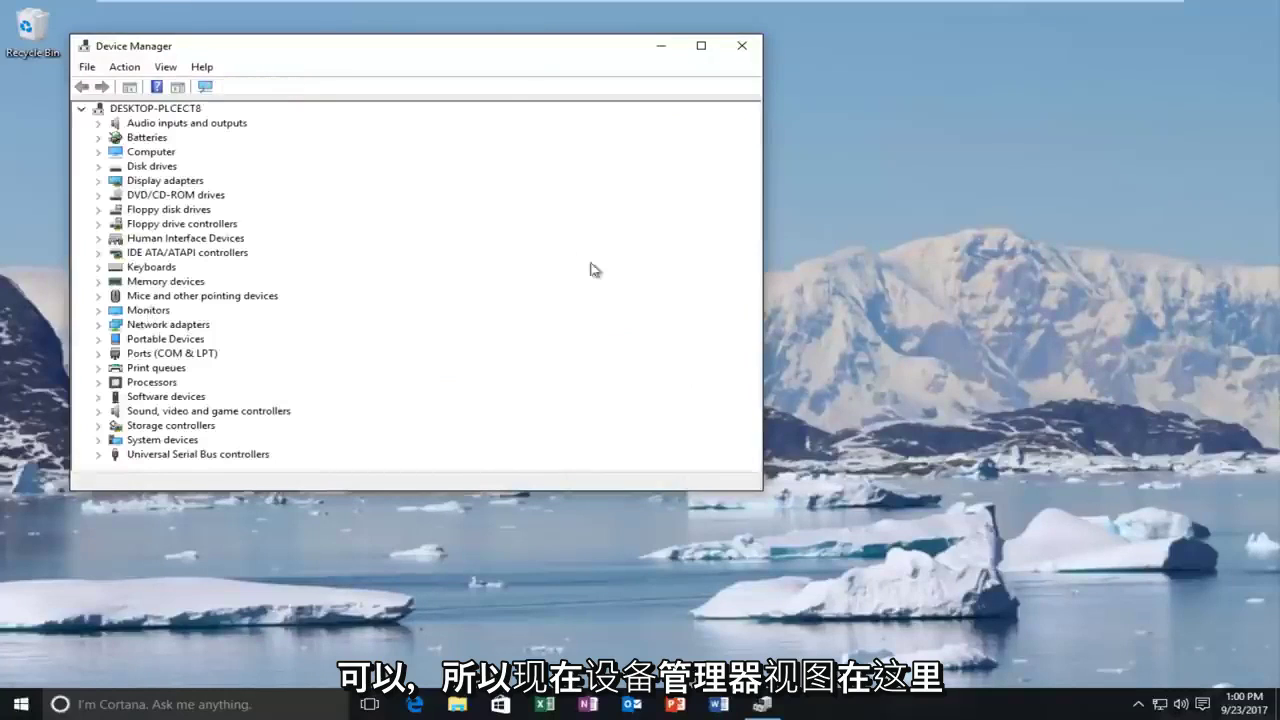
left_click_drag(482, 63, 631, 80)
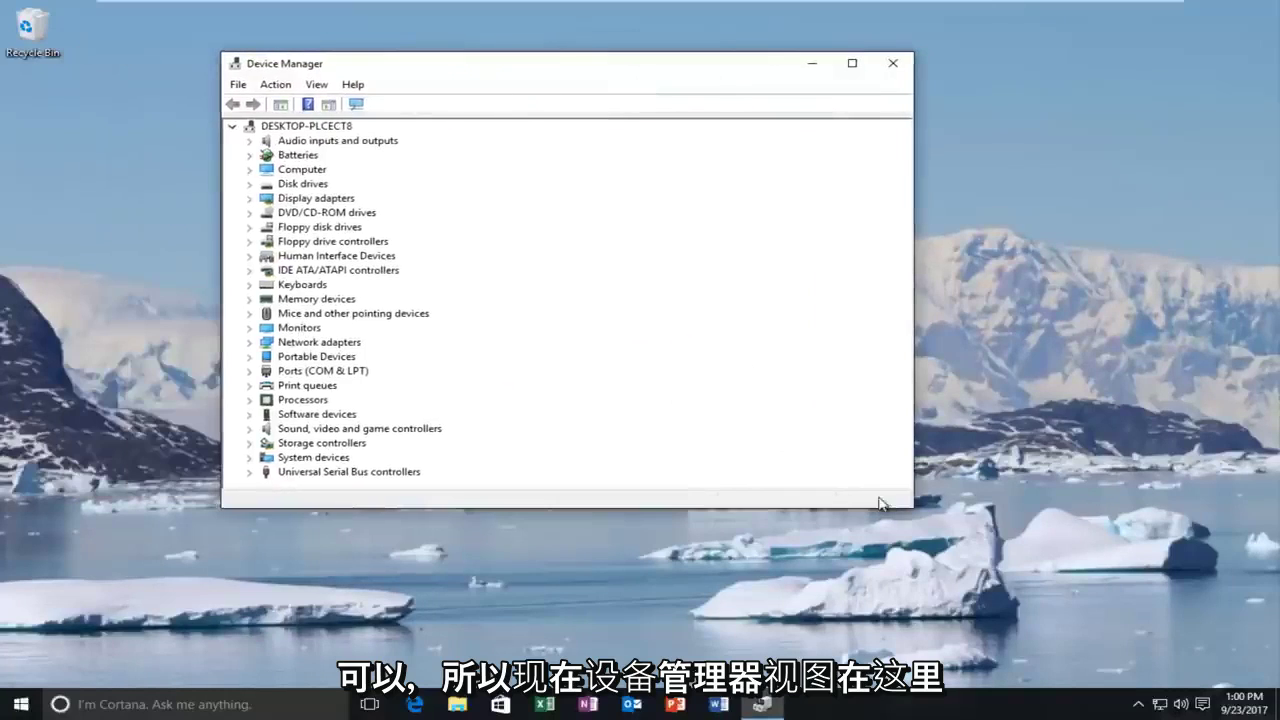
left_click_drag(916, 510, 998, 570)
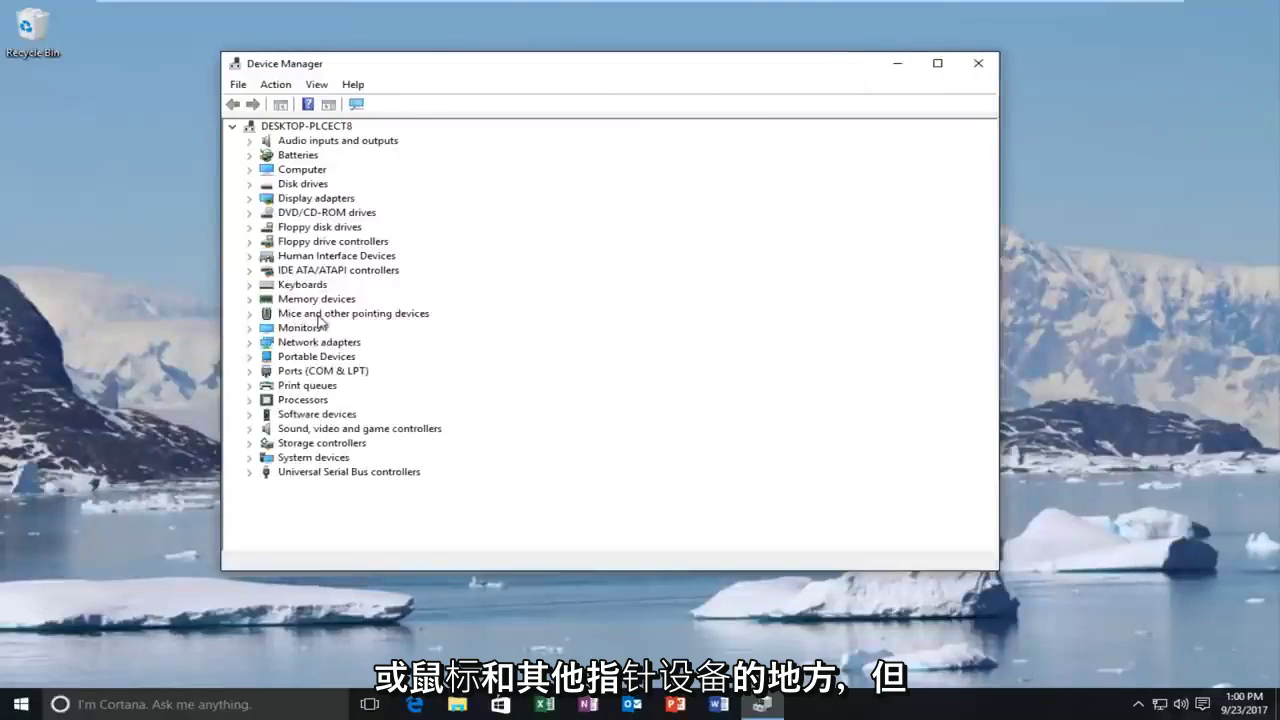
Step: Search automatically for updated driver software for the VMware Pointing Device under Mice and other pointing devices
left_click(250, 314)
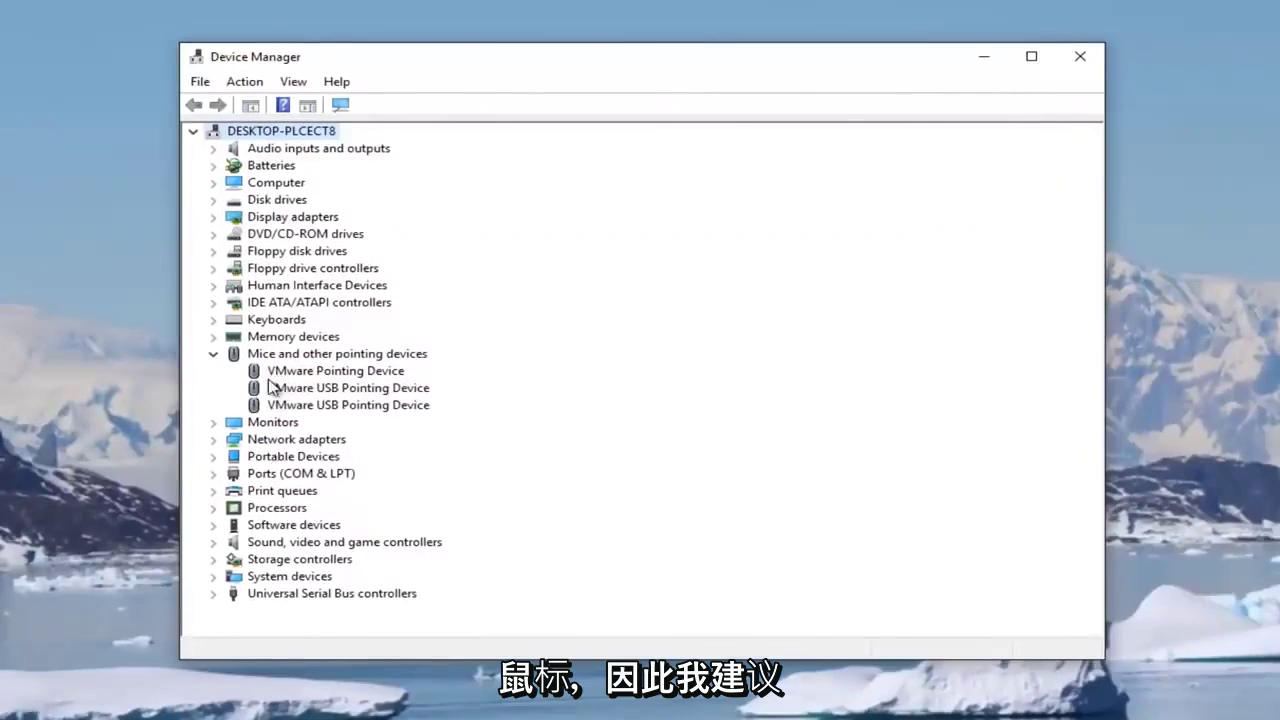
left_click(280, 372)
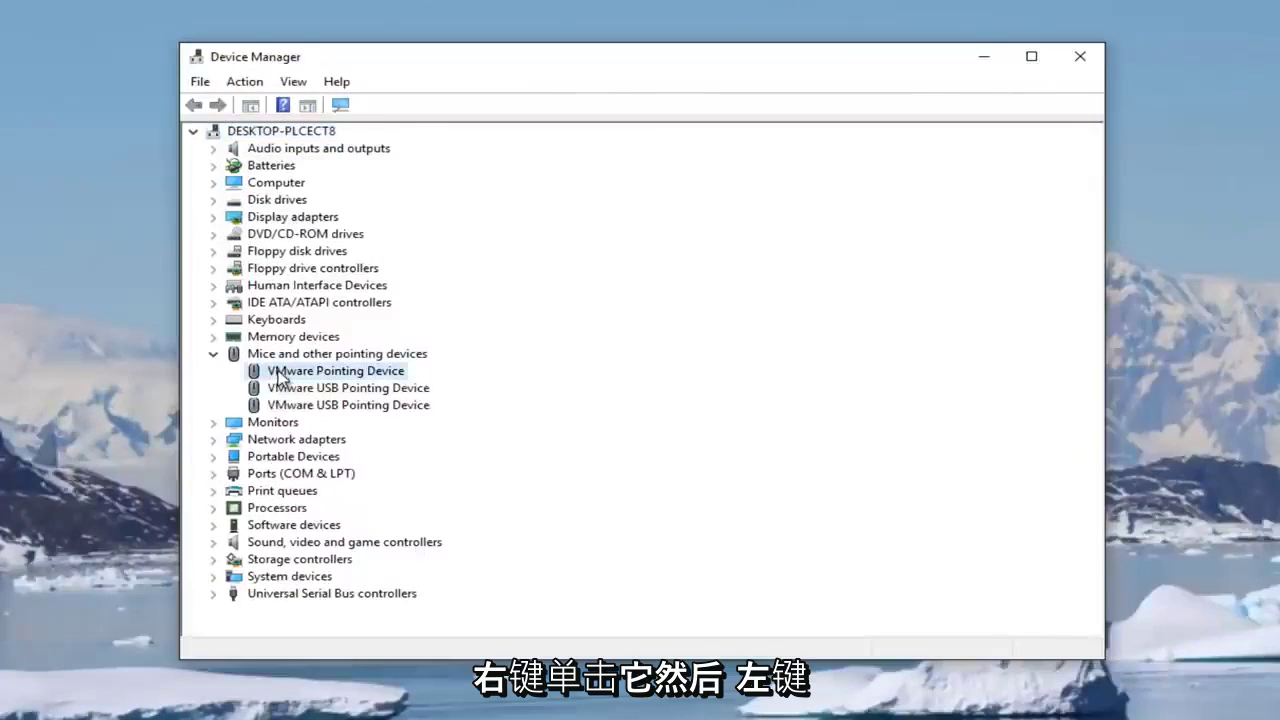
right_click(280, 373)
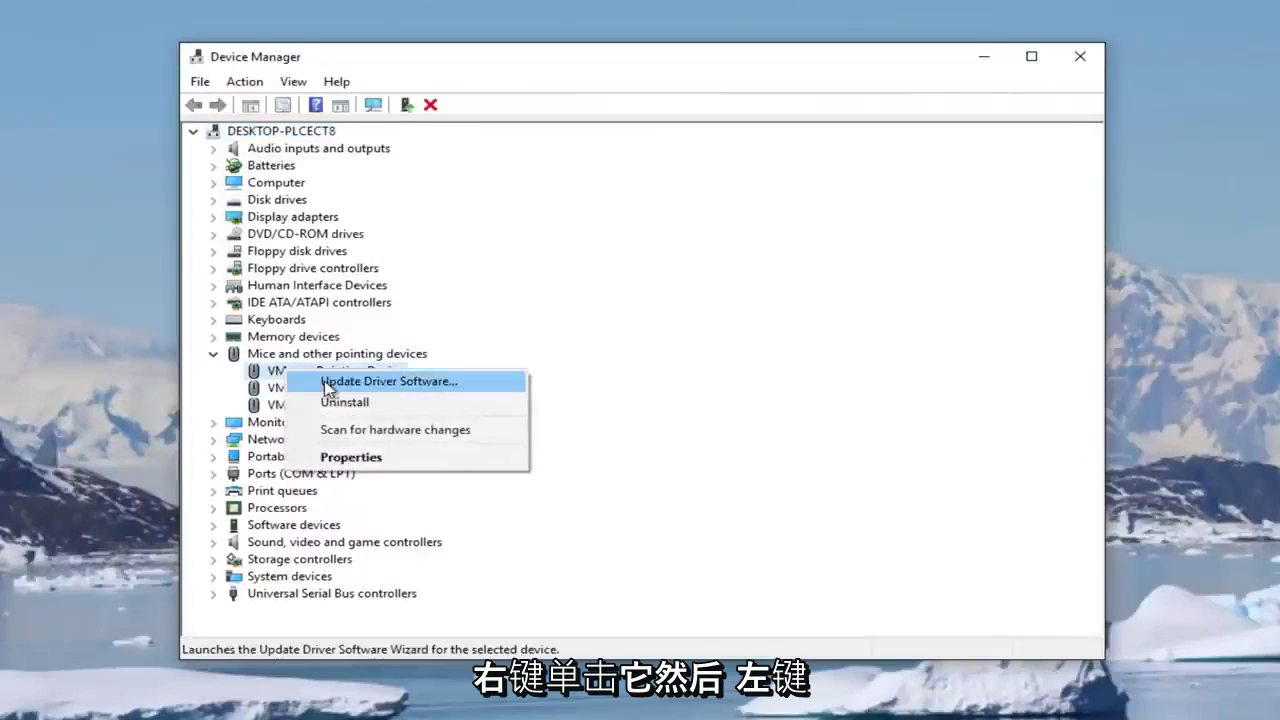
left_click(325, 383)
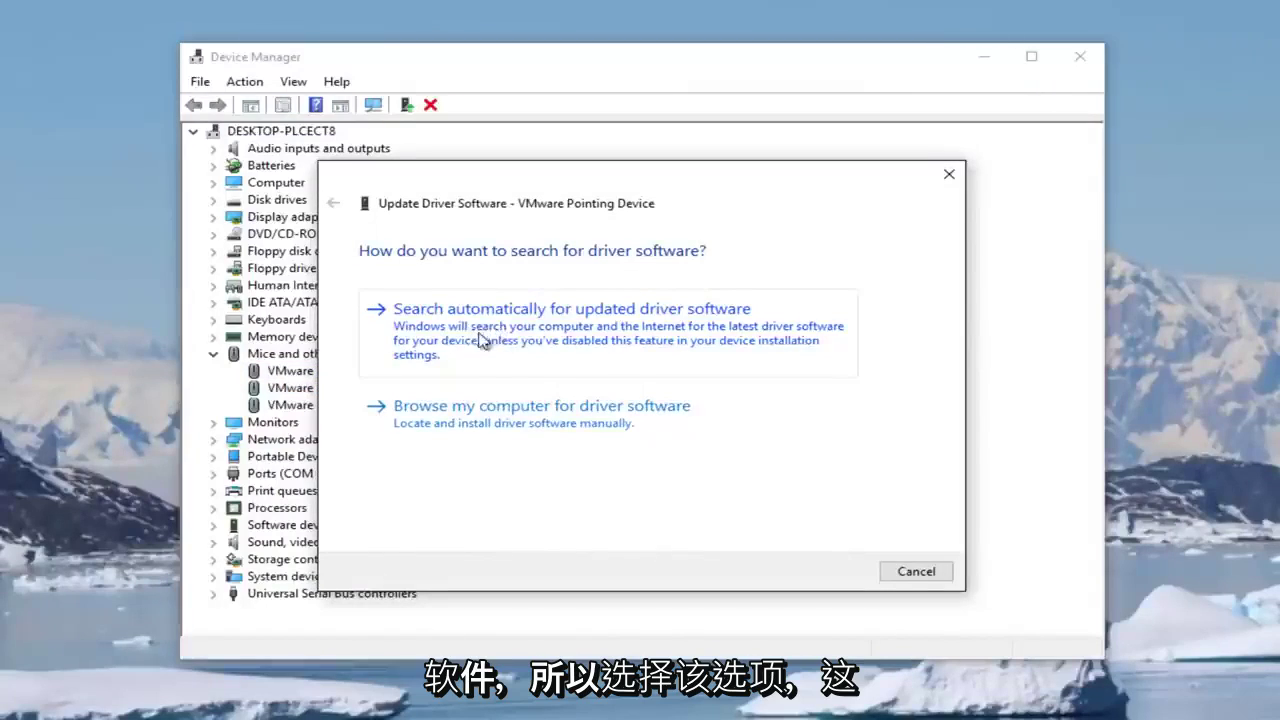
left_click(540, 332)
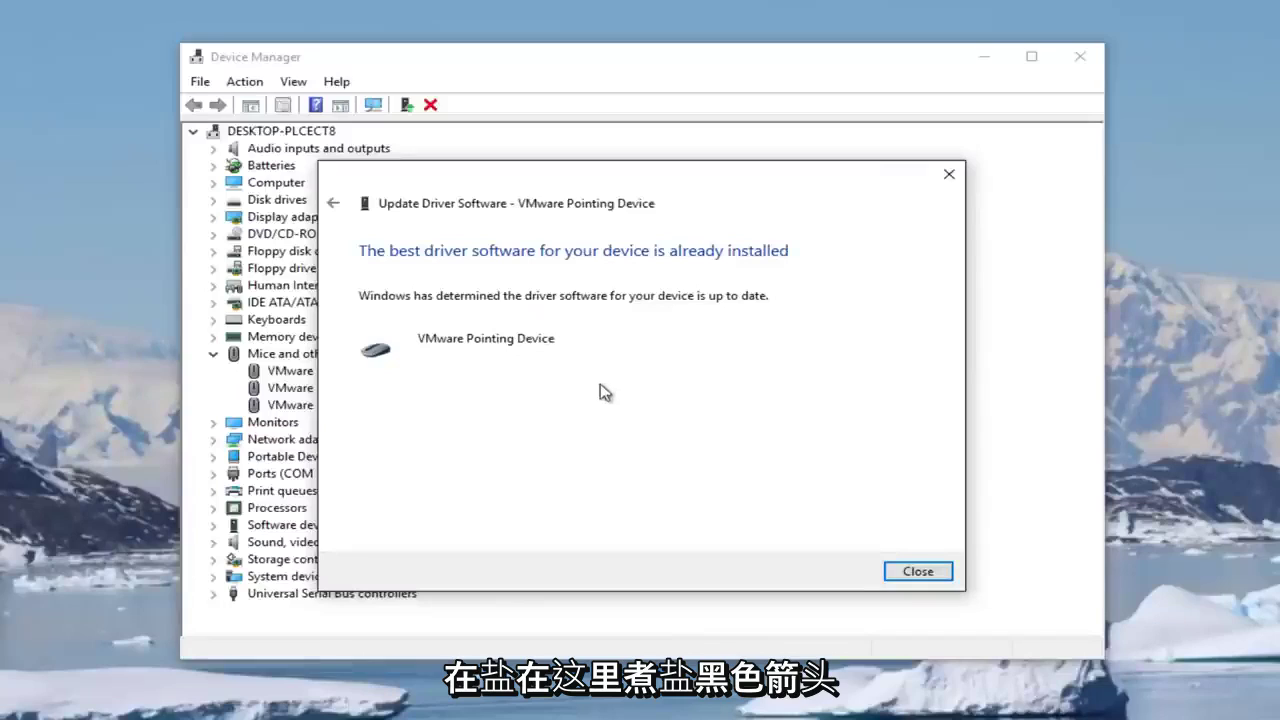
Step: Return to the driver search choices, view the option to browse the computer for driver software, and cancel the update wizard
left_click(334, 205)
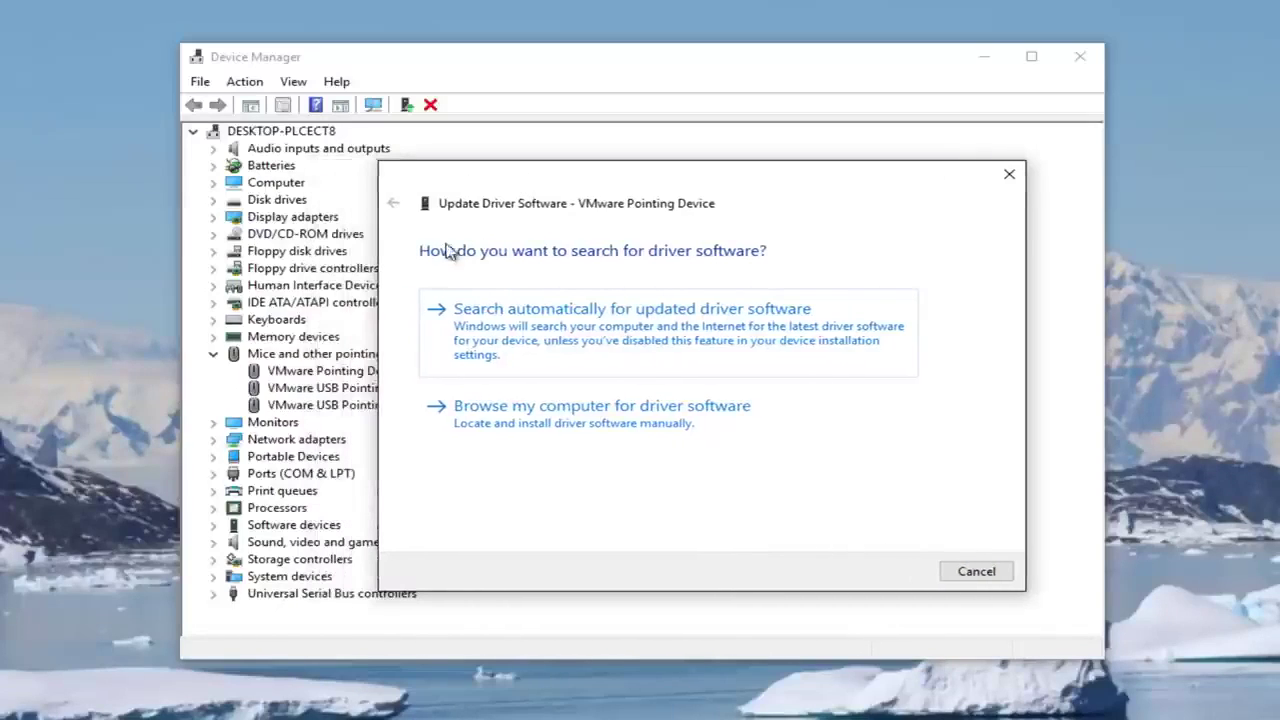
left_click_drag(551, 191, 474, 186)
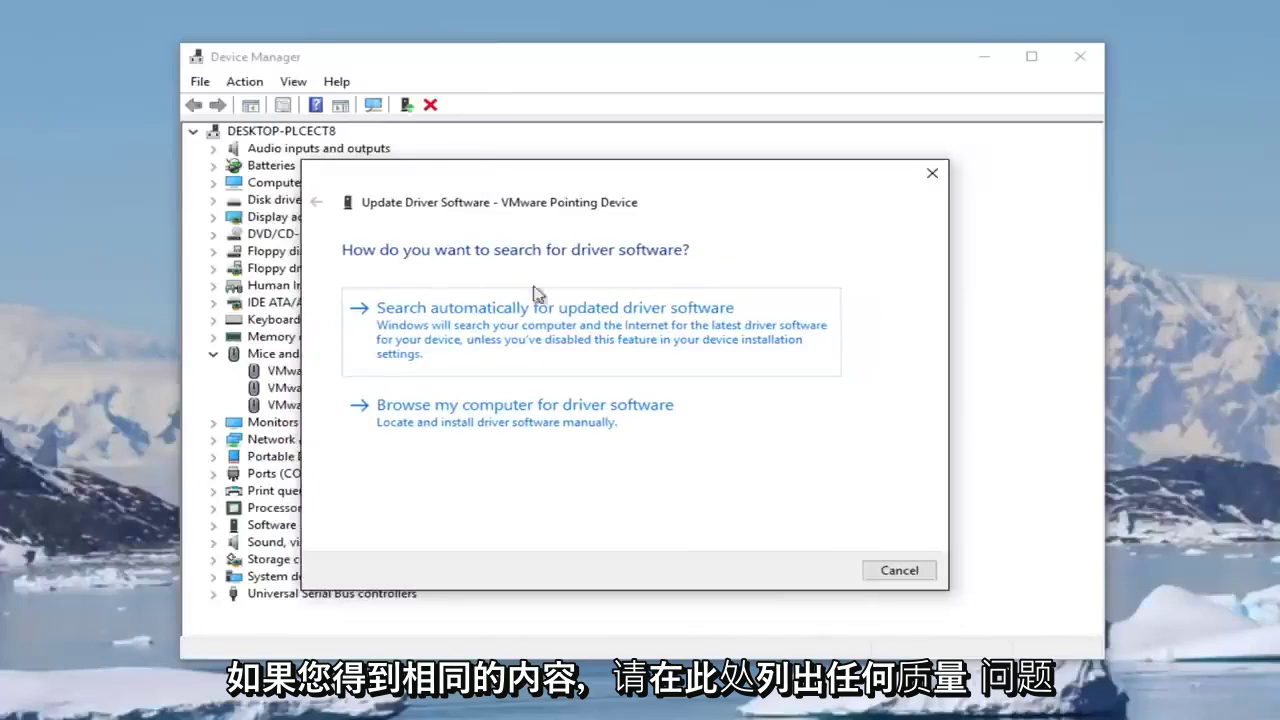
left_click(505, 421)
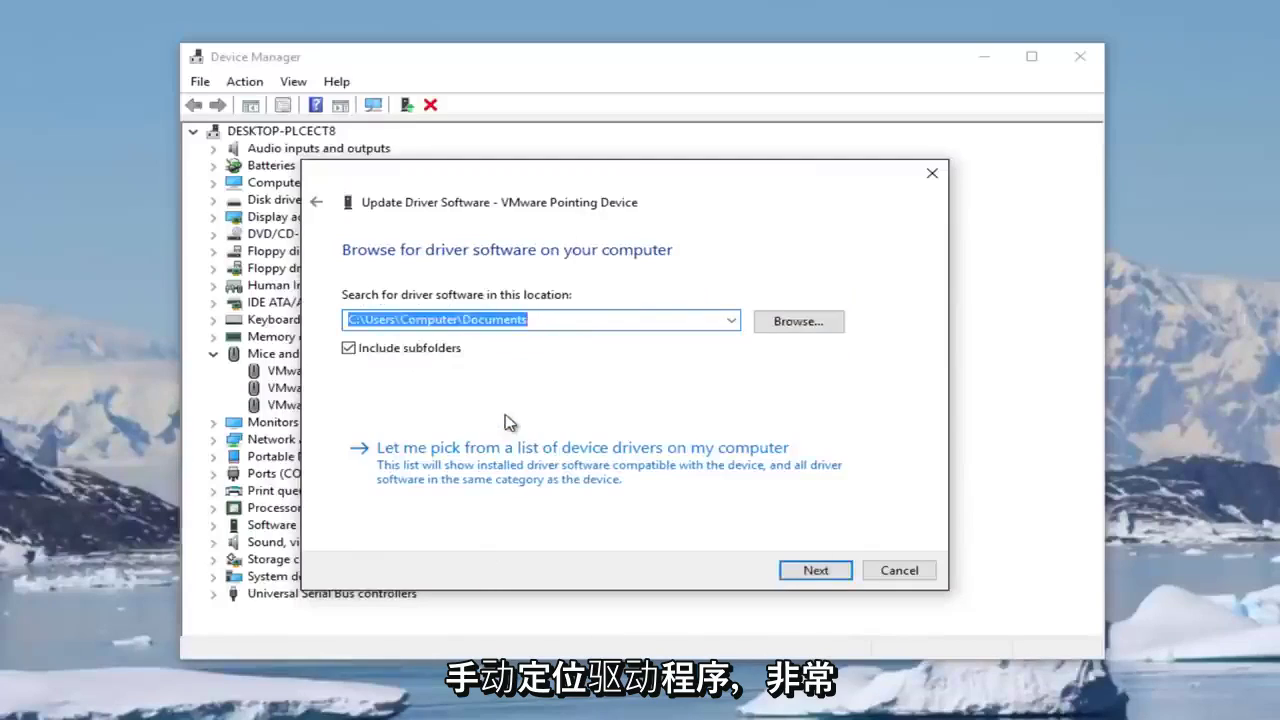
left_click(549, 318)
left_click(894, 574)
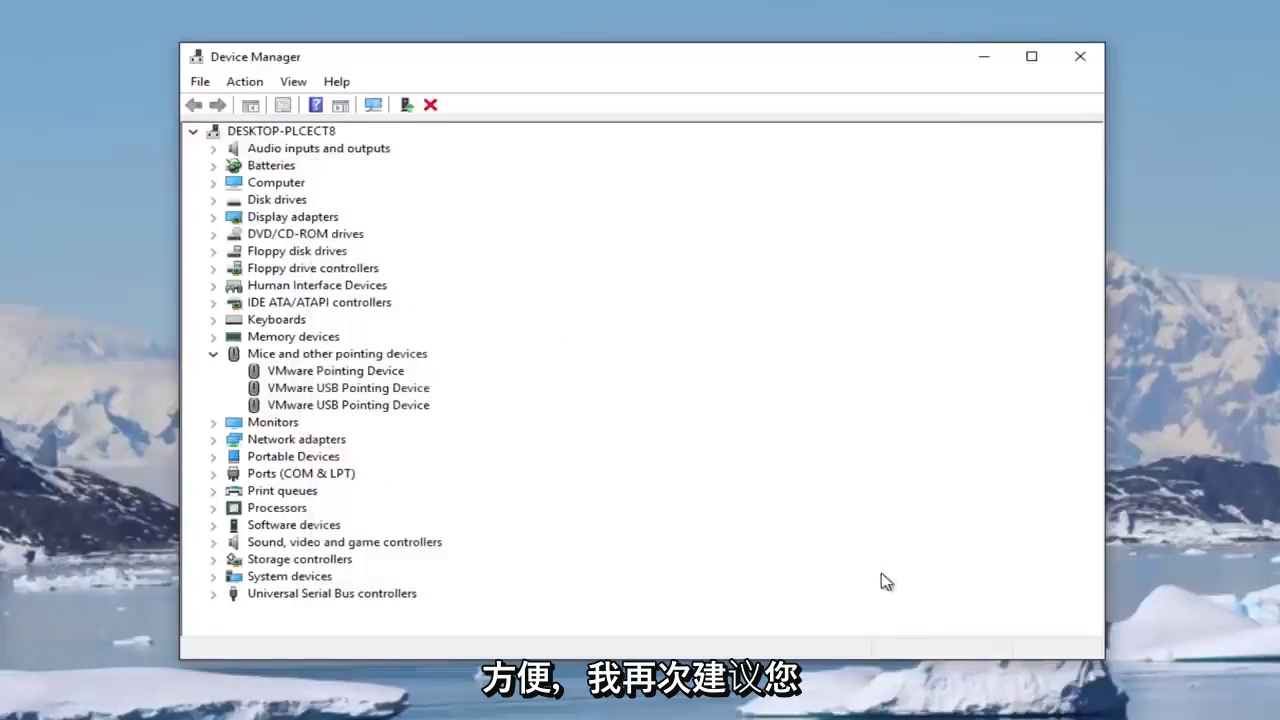
Step: Close Device Manager and decline restarting the computer
left_click(1074, 56)
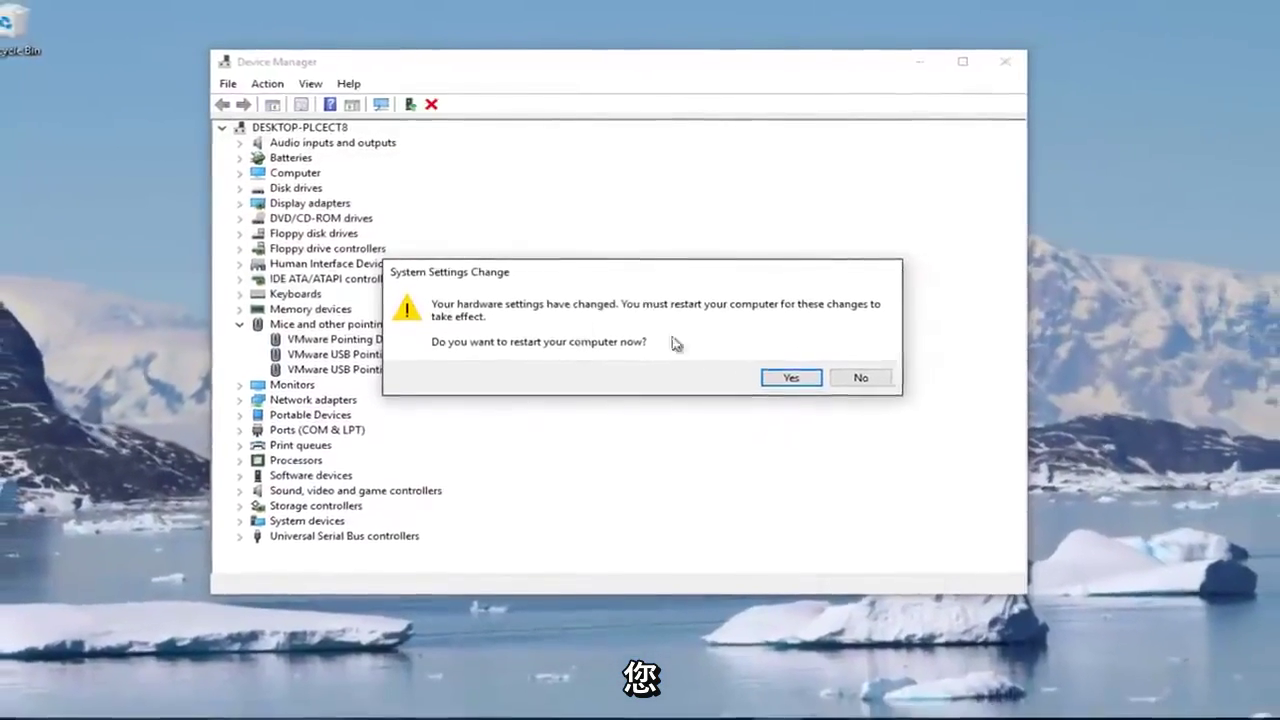
left_click(836, 366)
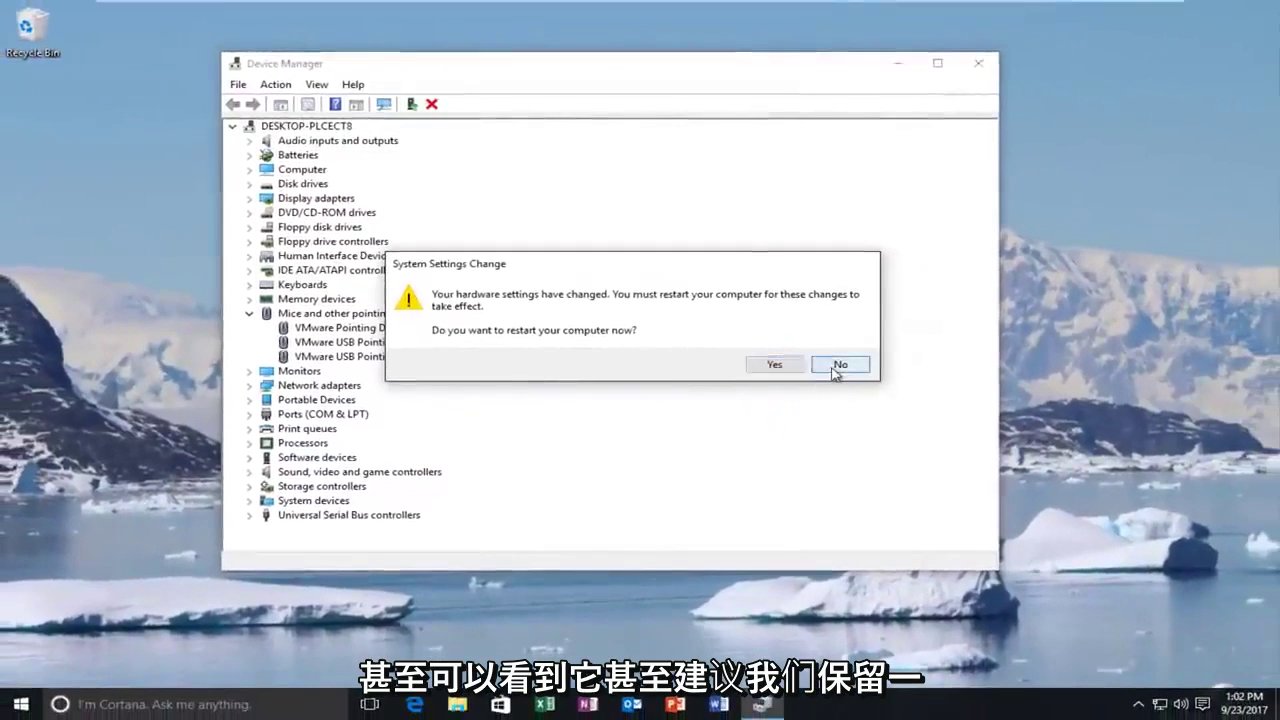
left_click(972, 66)
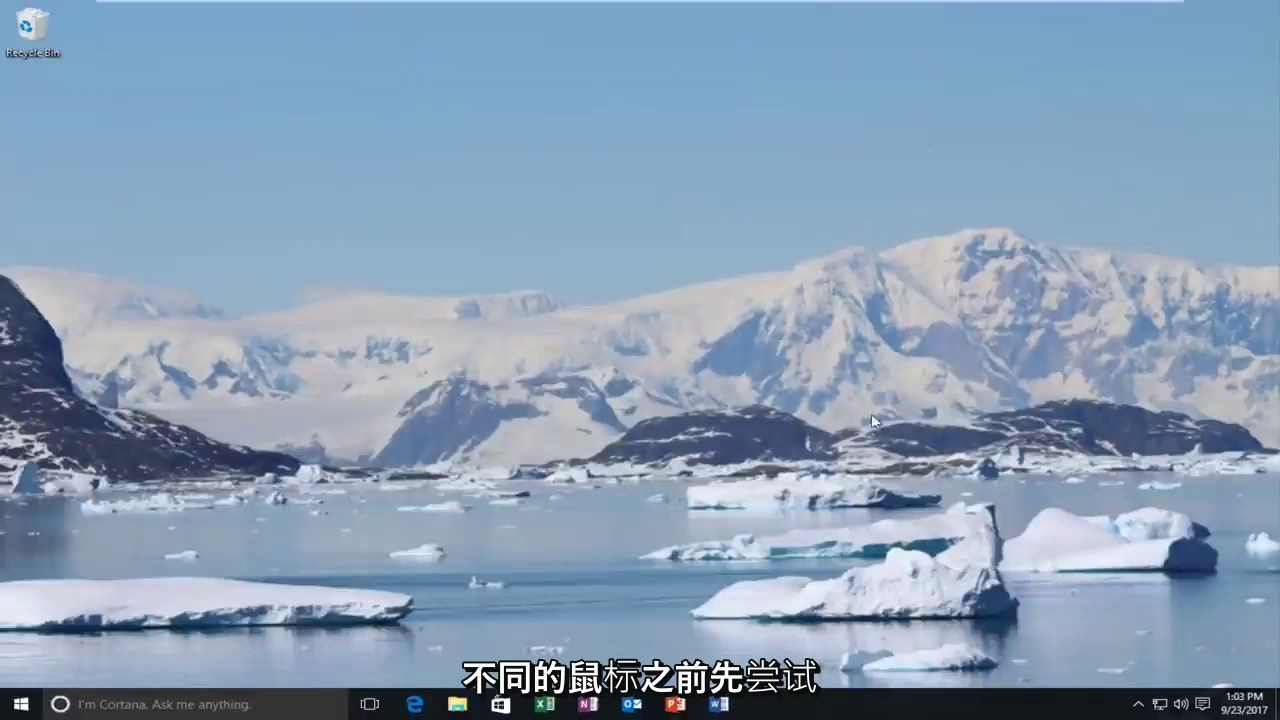
Step: Open Task Manager and show its detailed view with the list of processes
right_click(857, 705)
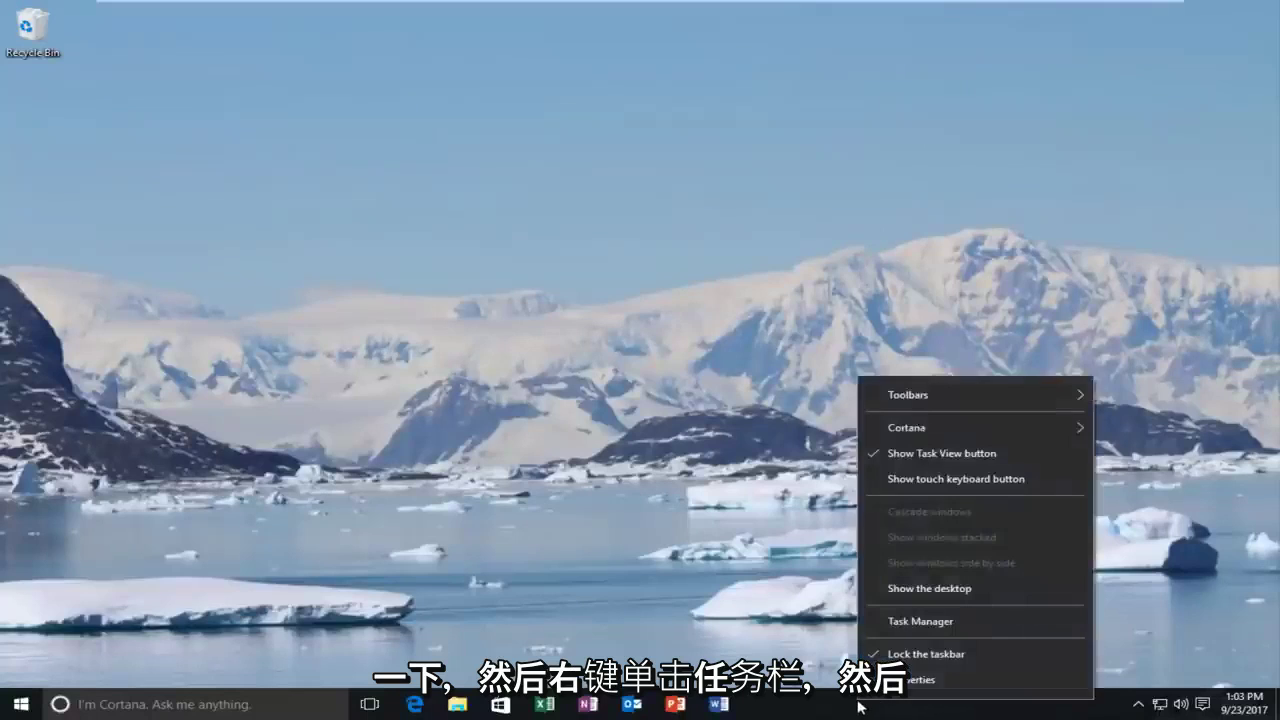
left_click(895, 622)
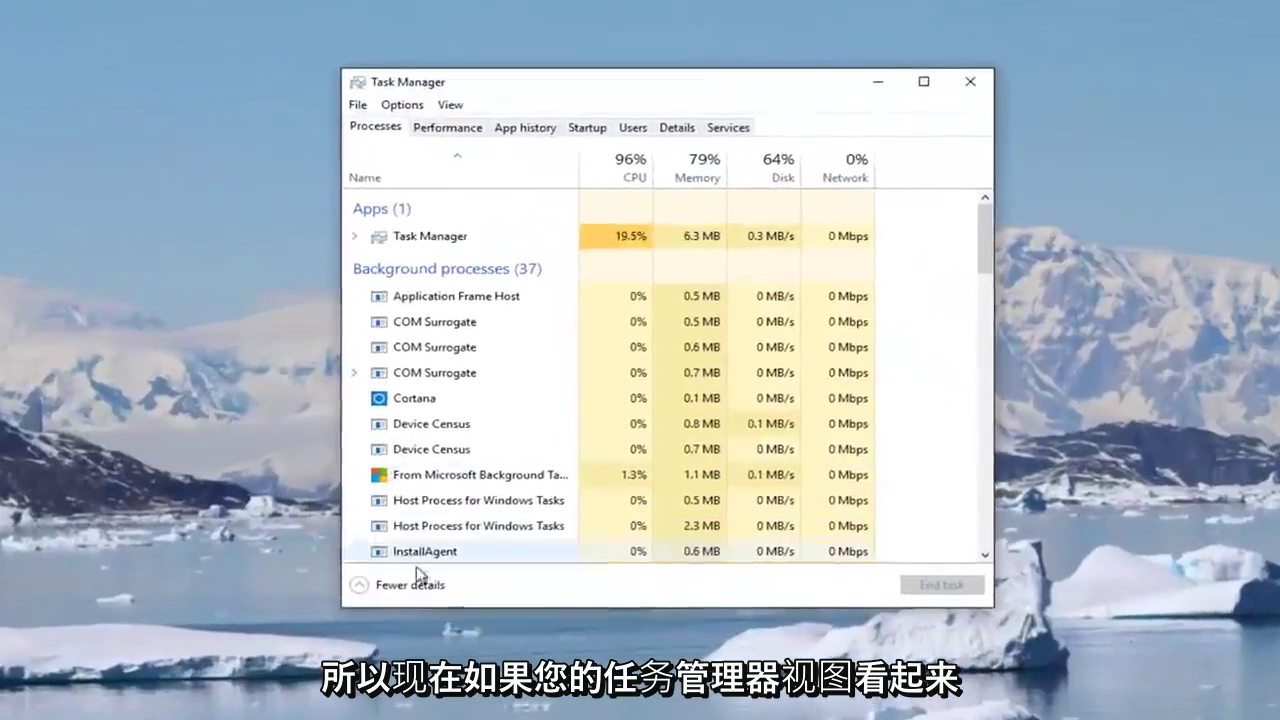
left_click(418, 580)
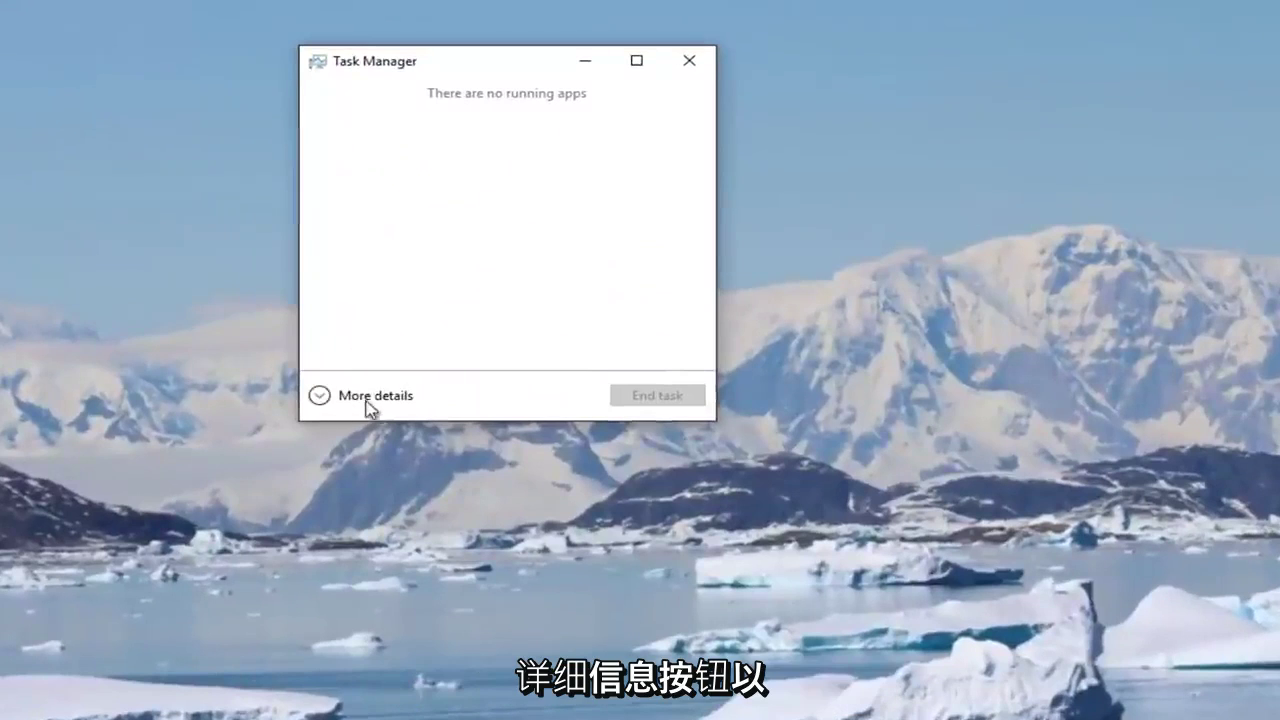
left_click(340, 398)
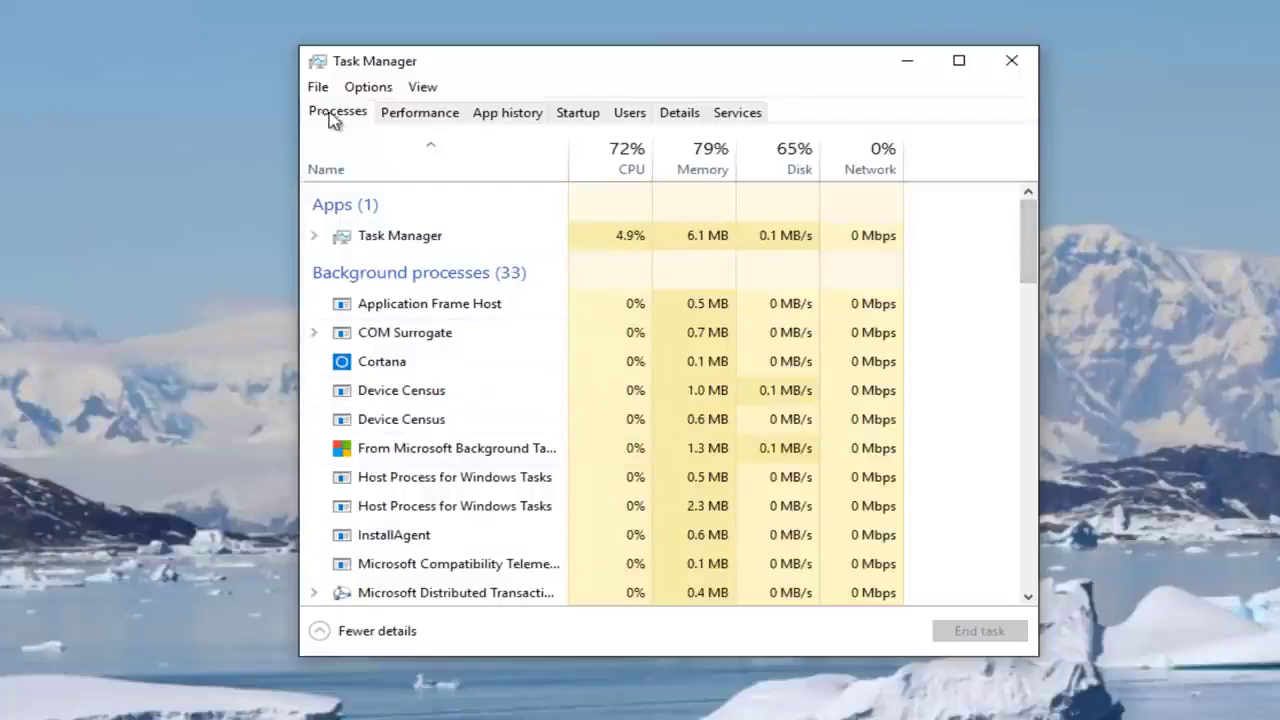
Step: Look through the background processes for a mouse or pointer program and open the properties of Microsoft Skype as the example
scroll(463, 443, "down", 2)
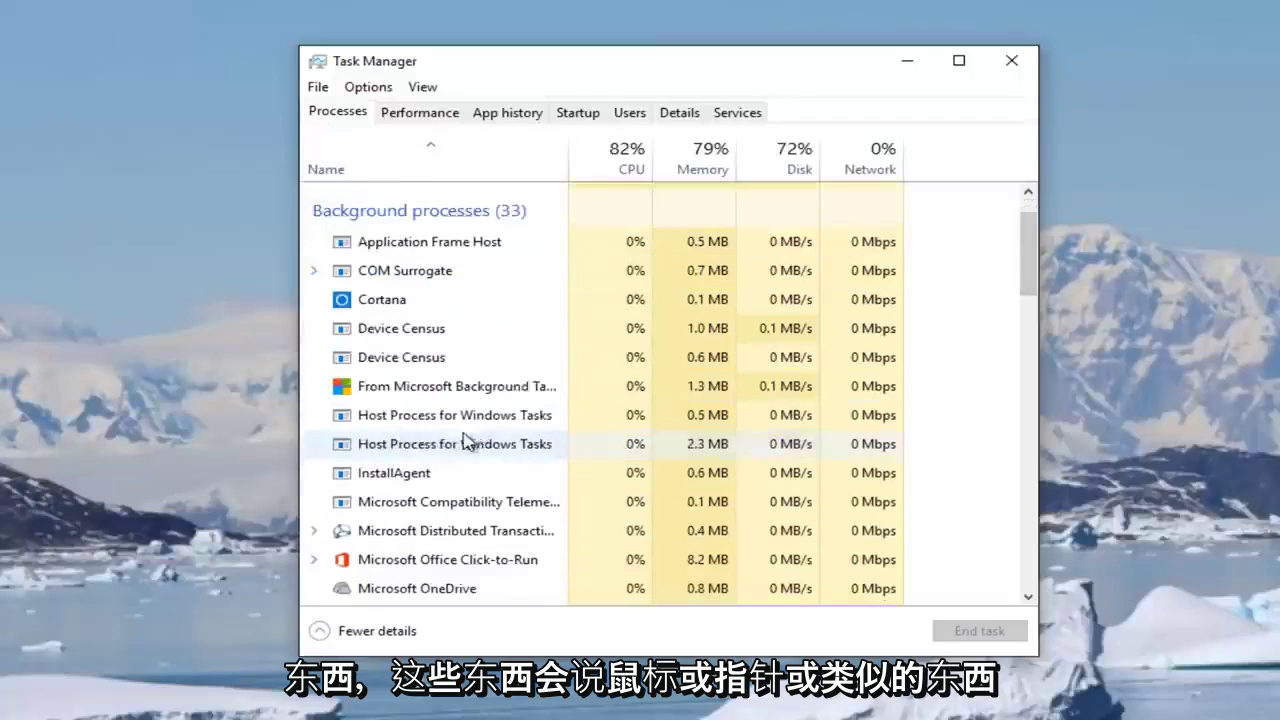
scroll(519, 408, "down", 4)
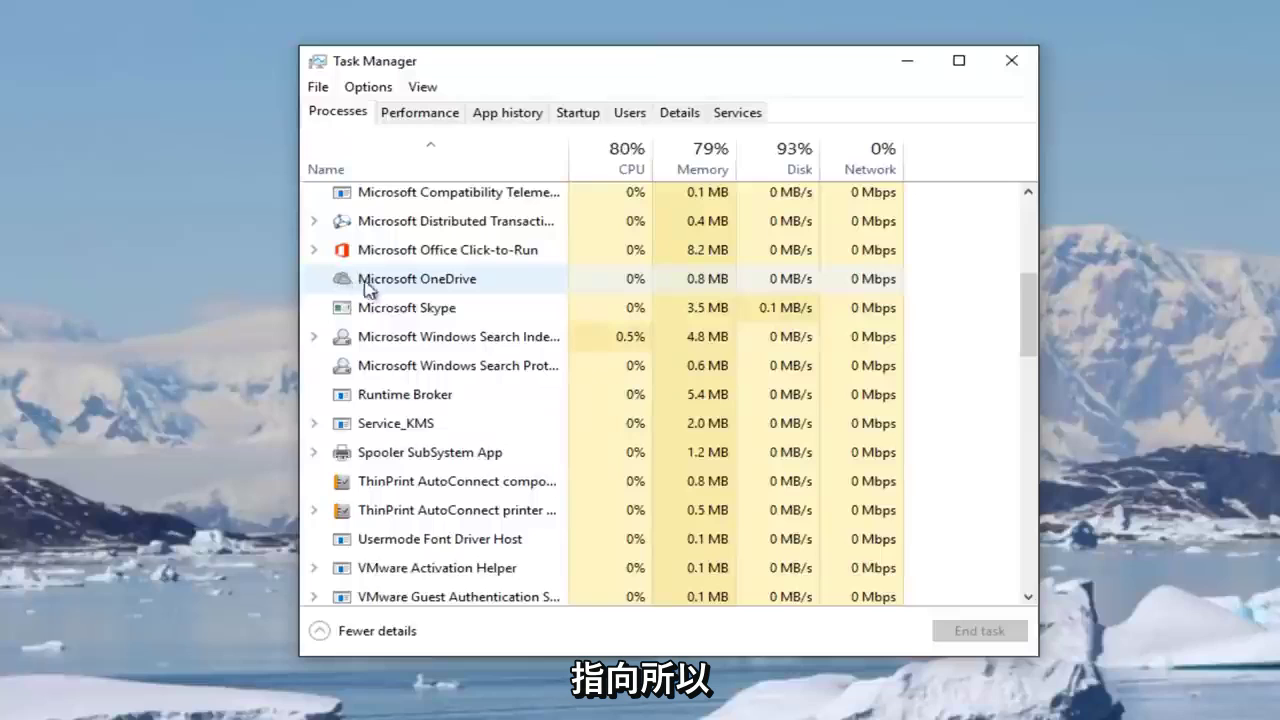
scroll(399, 340, "down", 3)
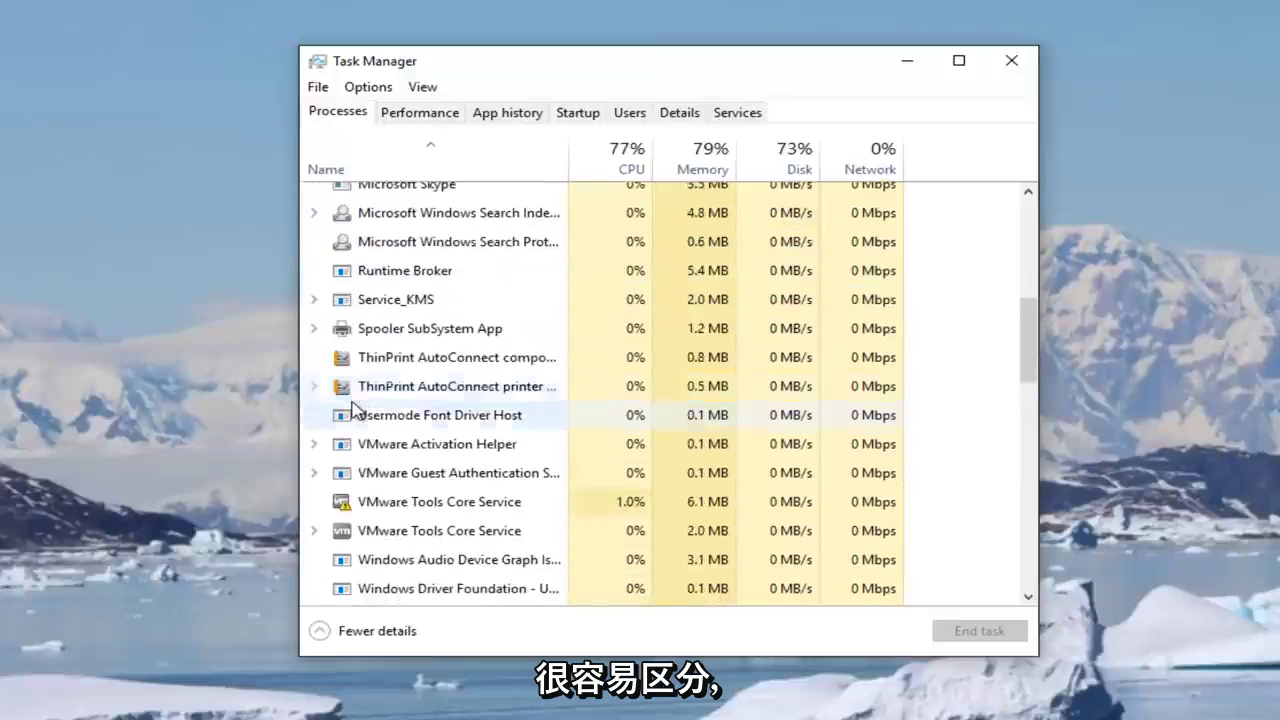
scroll(380, 424, "down", 2)
scroll(420, 420, "up", 3)
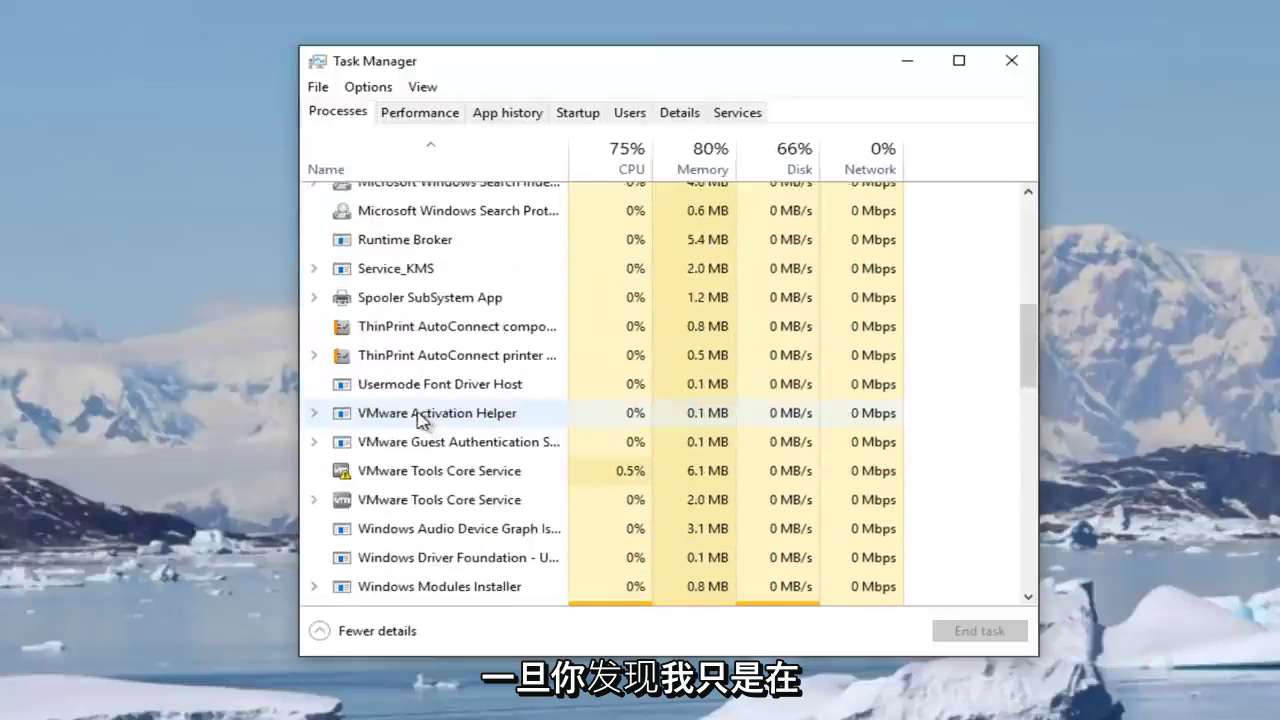
scroll(403, 414, "up", 3)
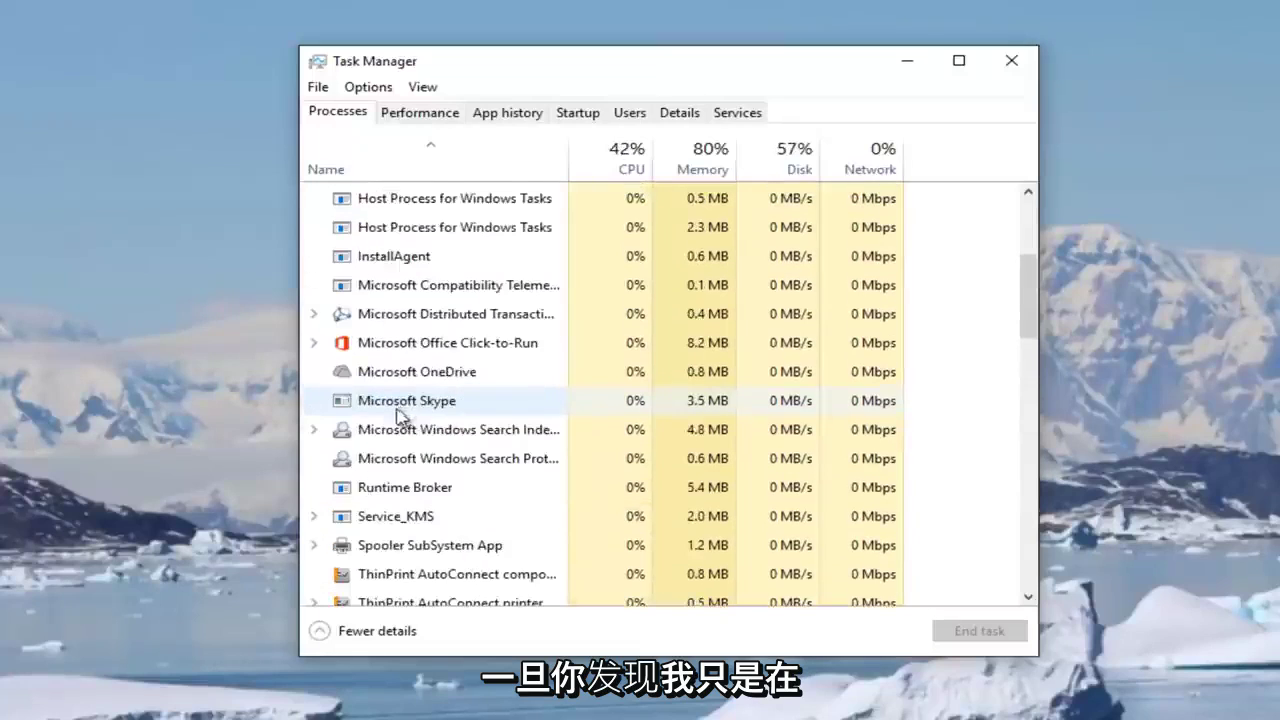
left_click(388, 408)
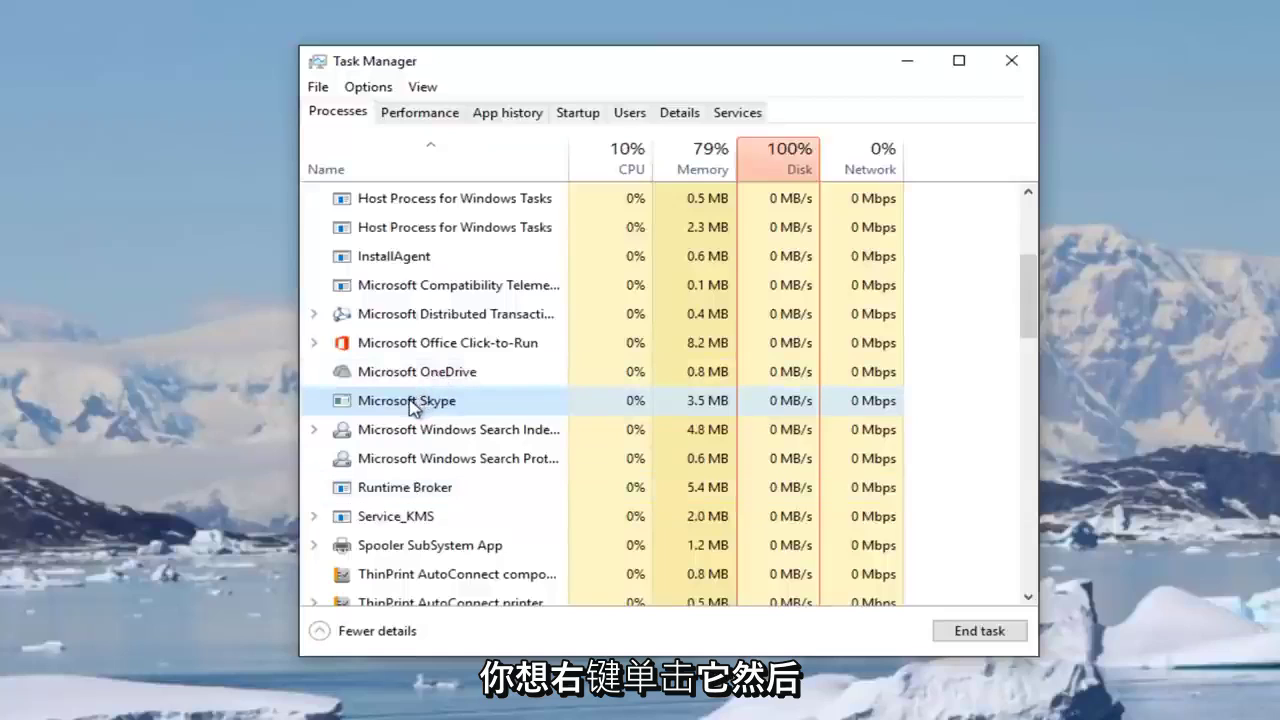
right_click(413, 406)
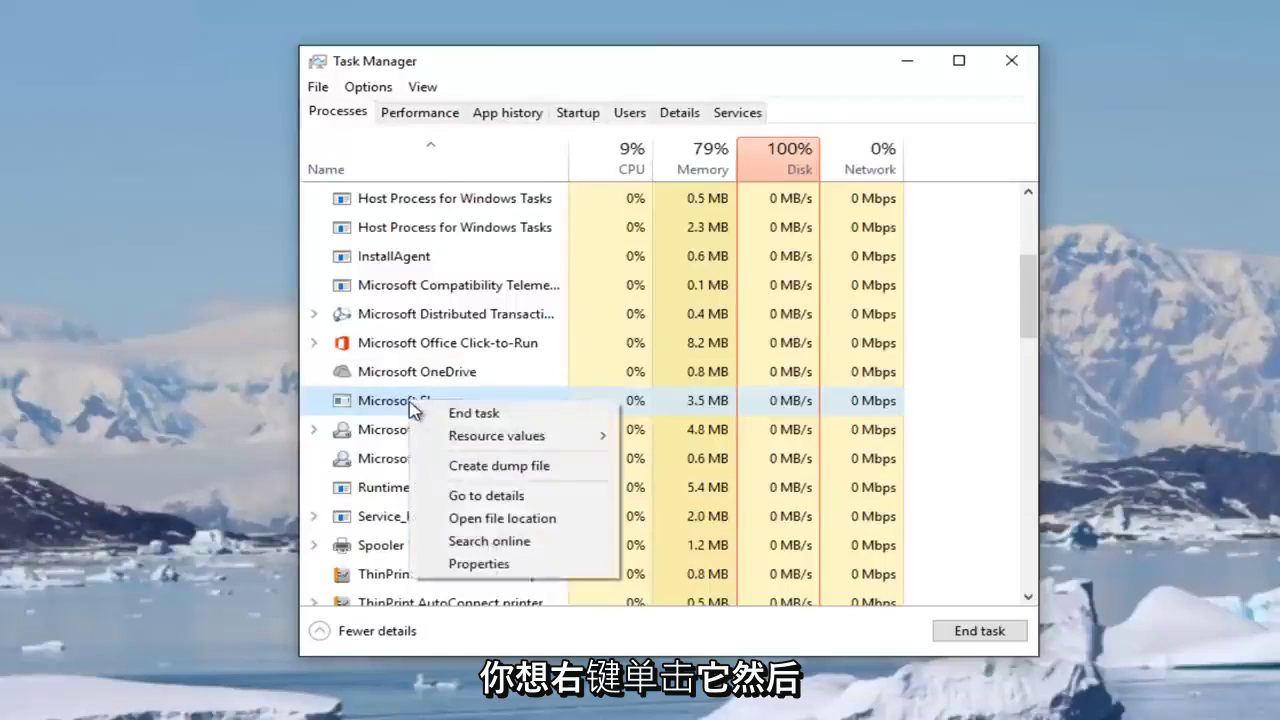
left_click(468, 566)
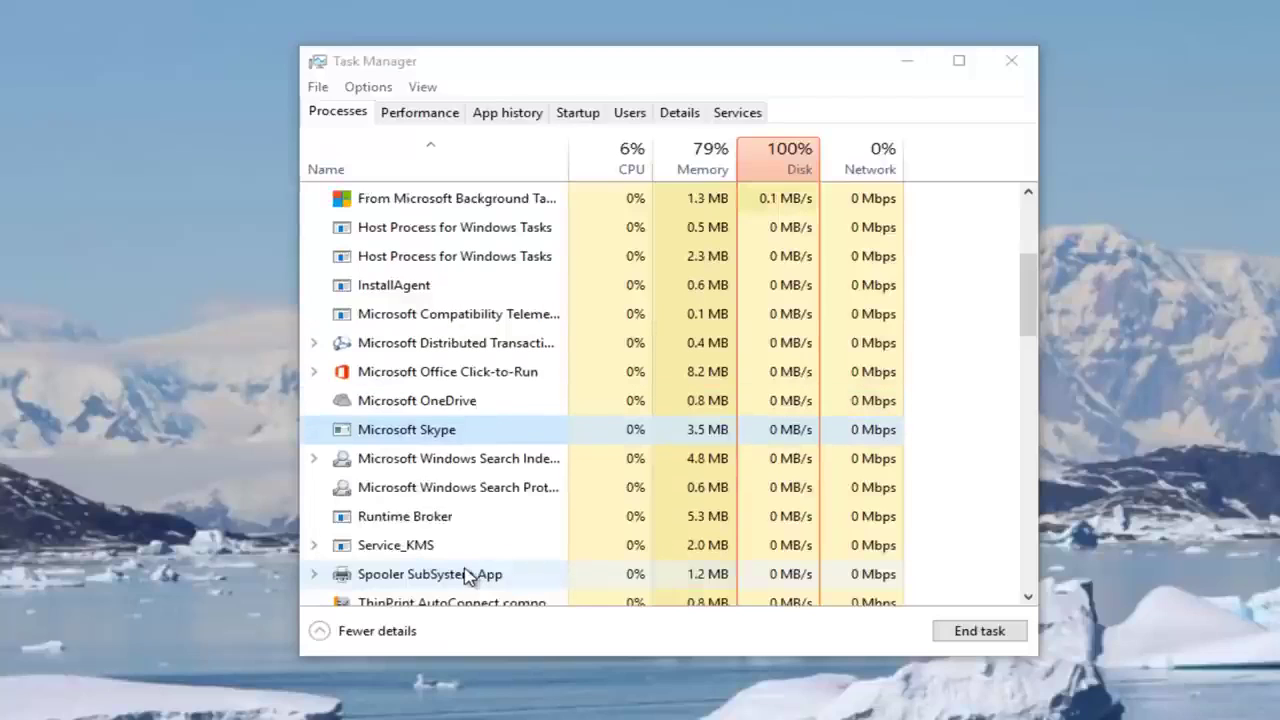
left_click_drag(598, 303, 579, 93)
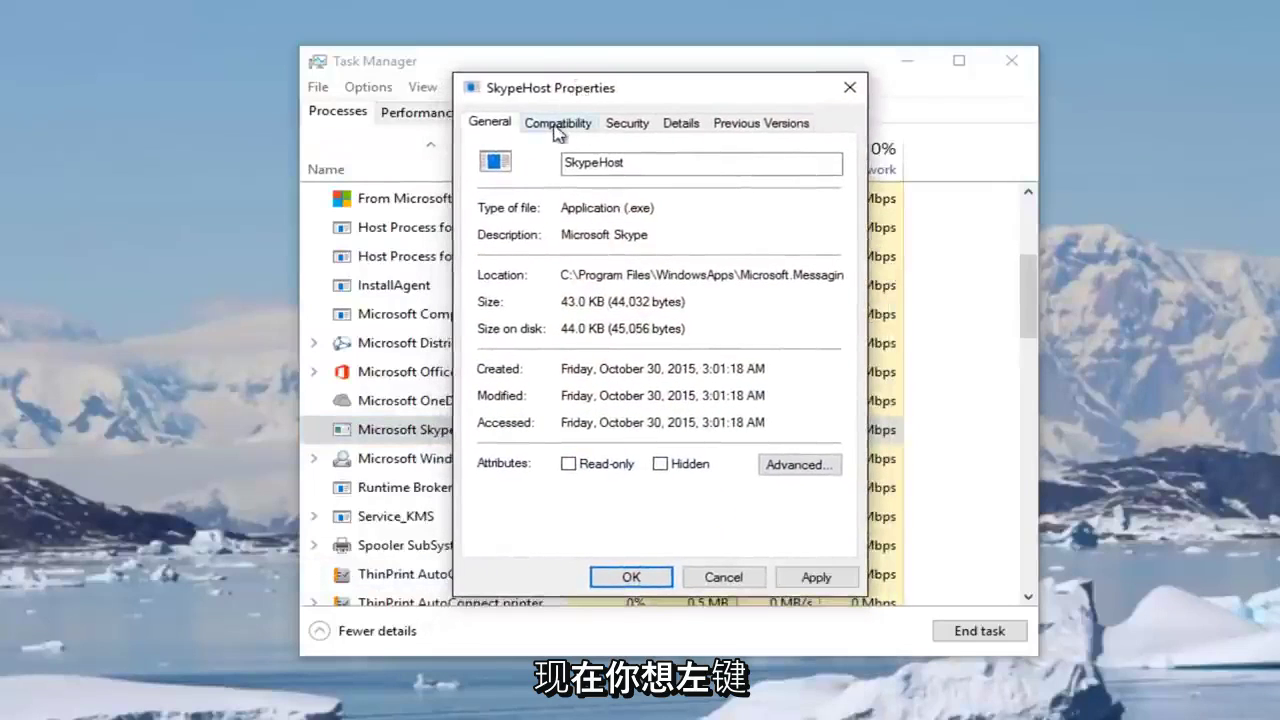
Step: Set SkypeHost to run in compatibility mode for Windows 8 and apply the change
left_click(566, 127)
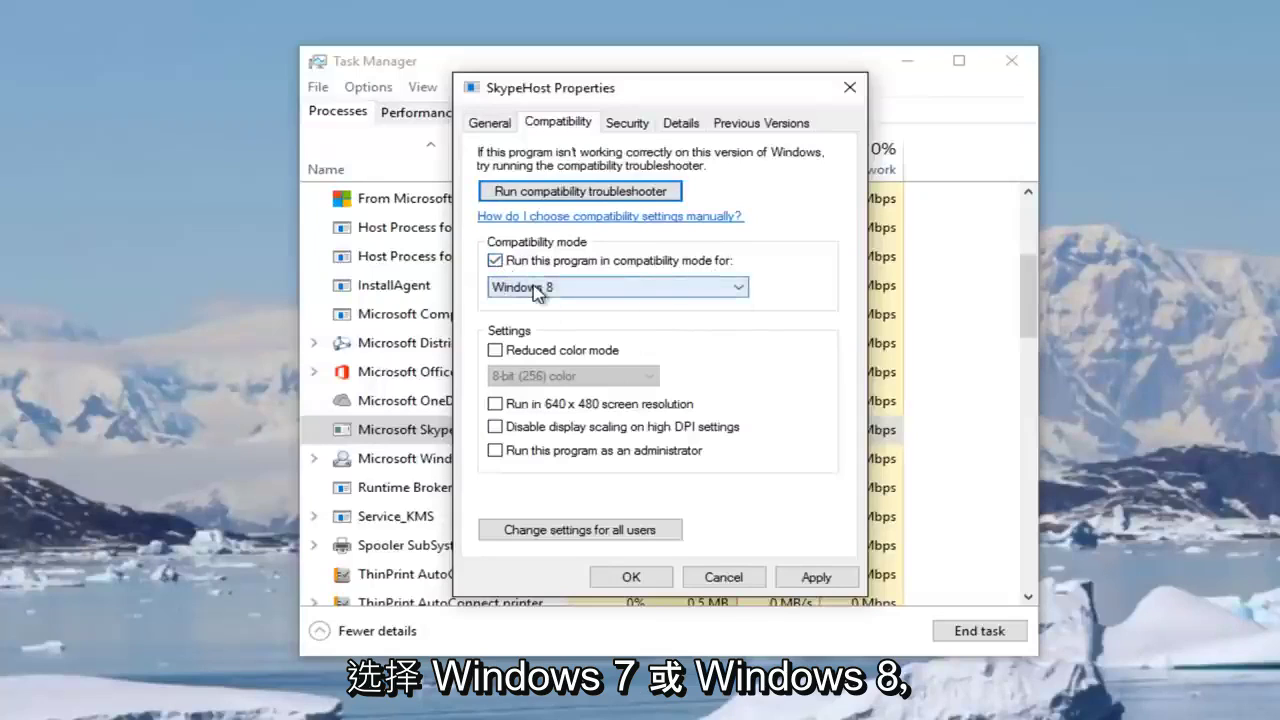
left_click(535, 292)
left_click(829, 240)
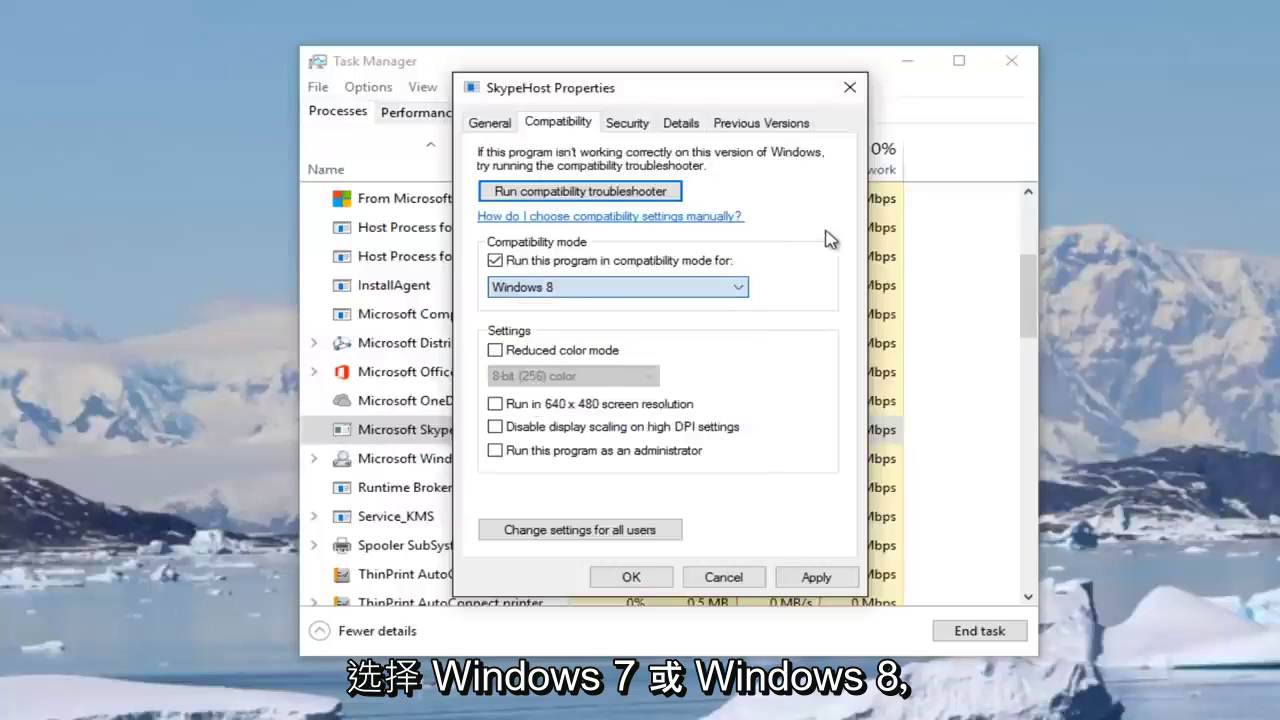
left_click(814, 579)
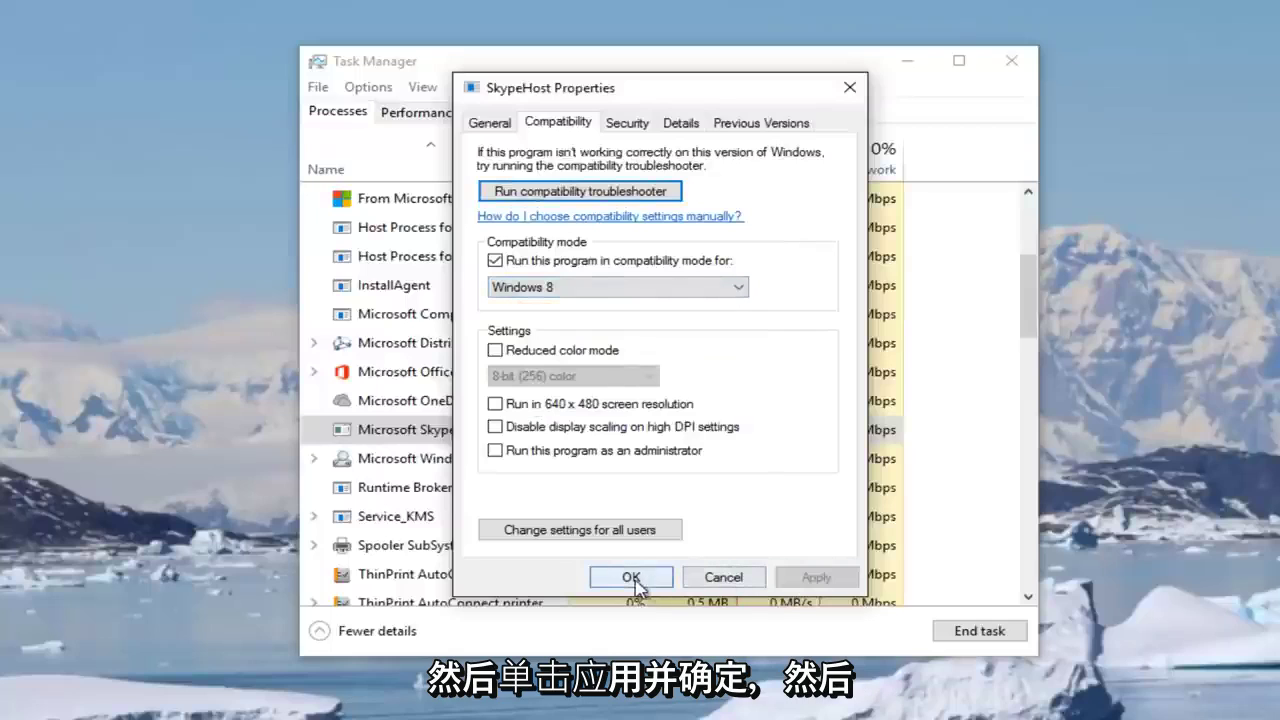
left_click(632, 578)
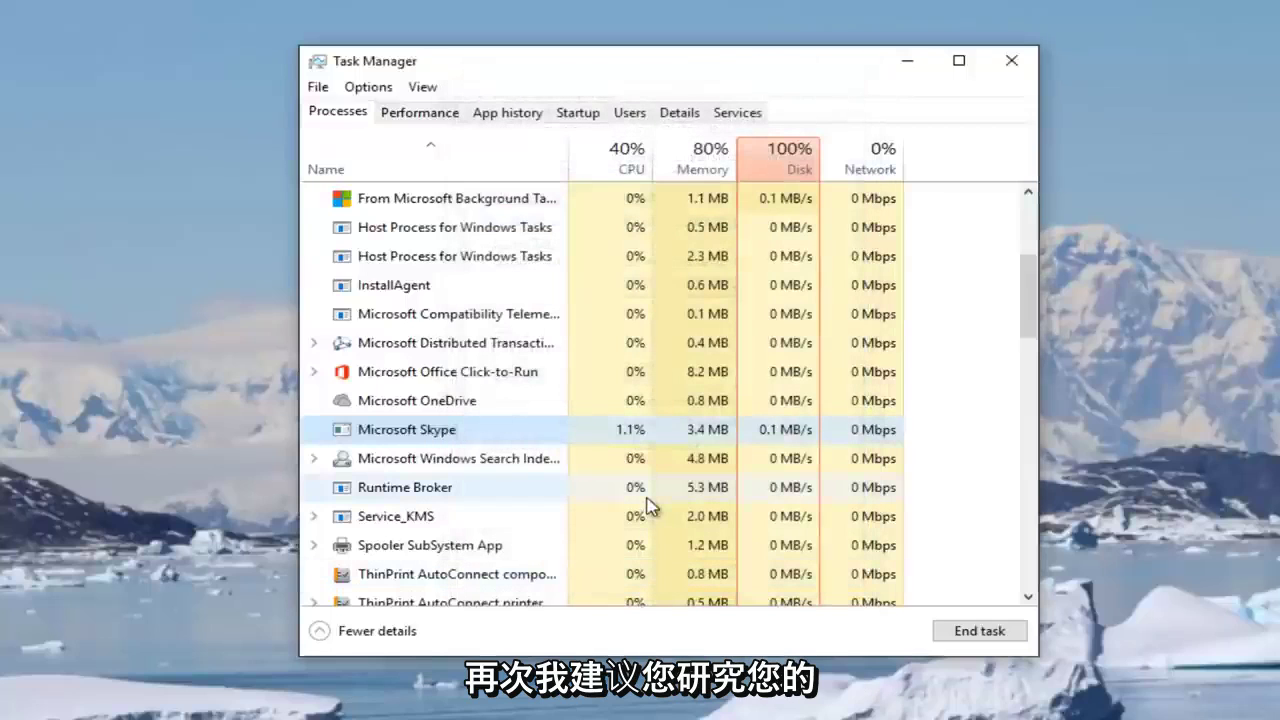